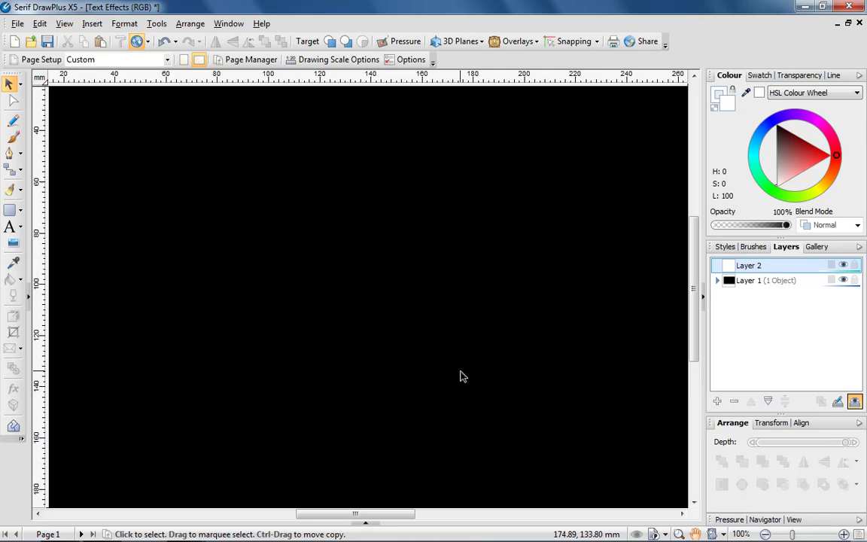
Step: Add the word DISCO as artistic text on the left of the page
left_click(11, 227)
left_click_drag(88, 179, 217, 306)
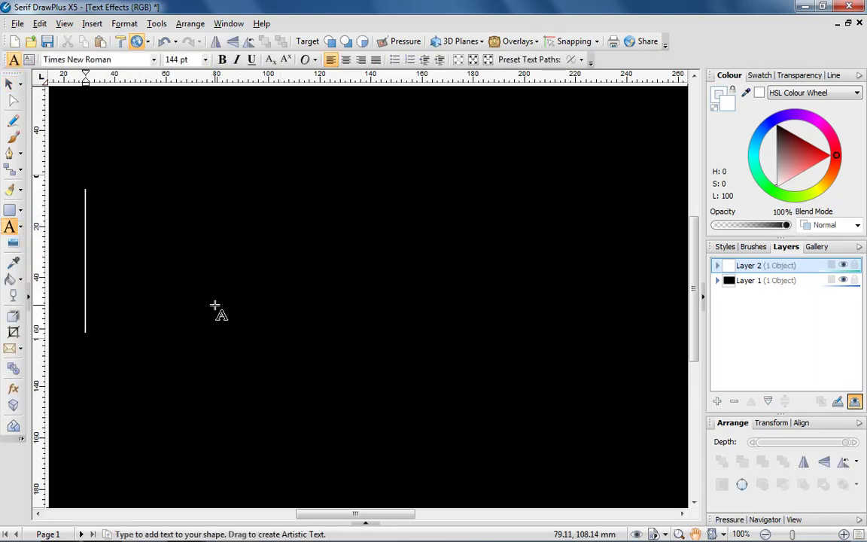
type("DISCO")
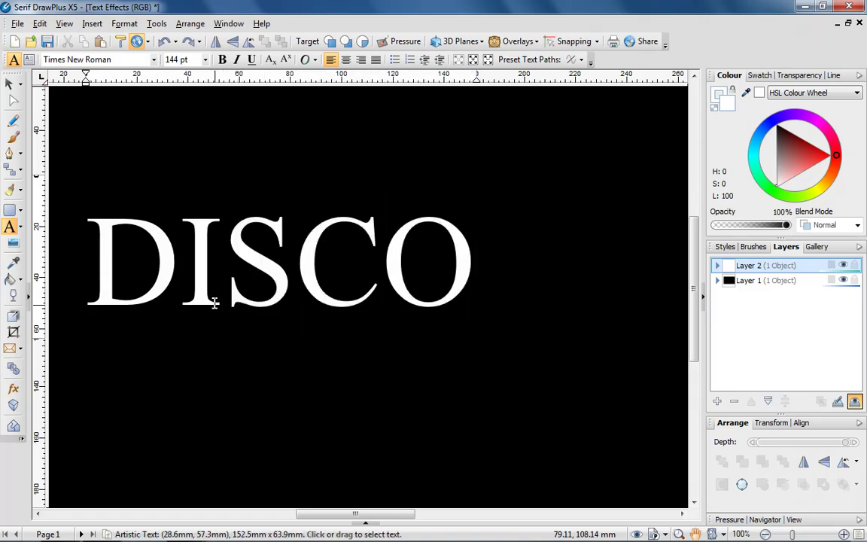
Step: Set DISCO to Futura XBlk BT and move it toward the page centre
key("ctrl+a")
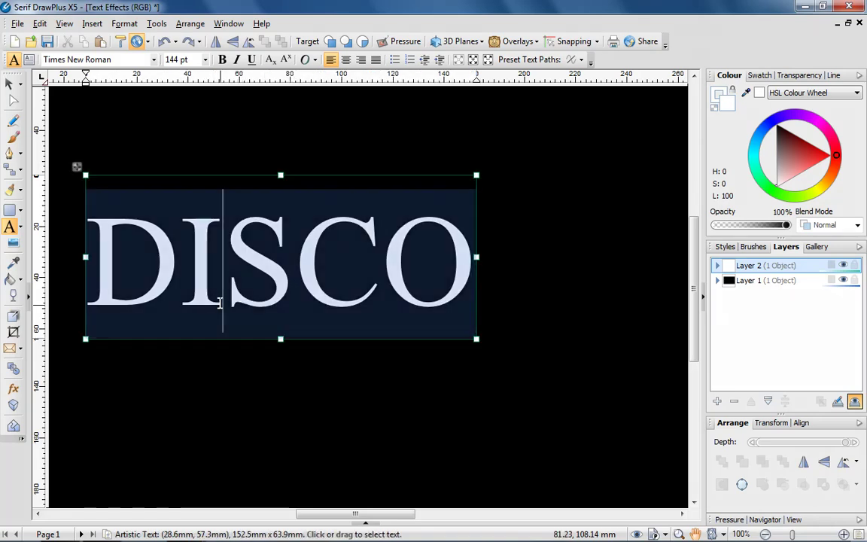
left_click(154, 60)
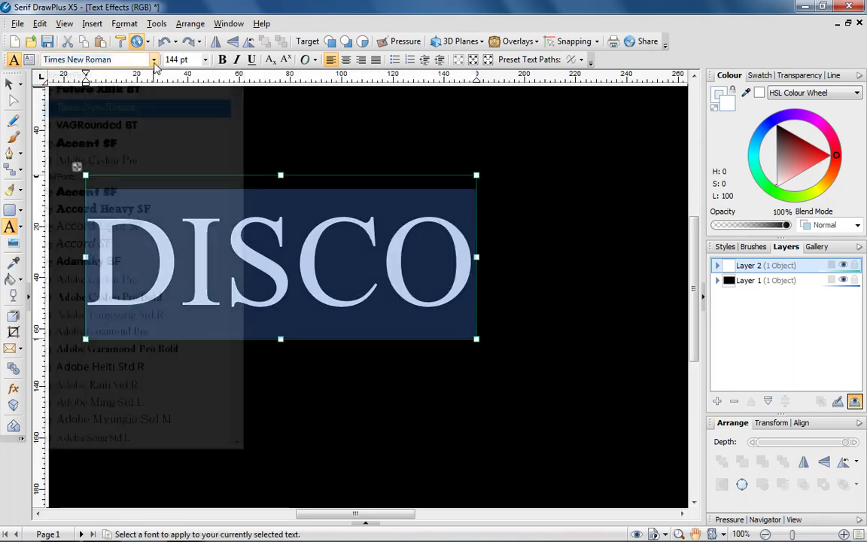
left_click(147, 89)
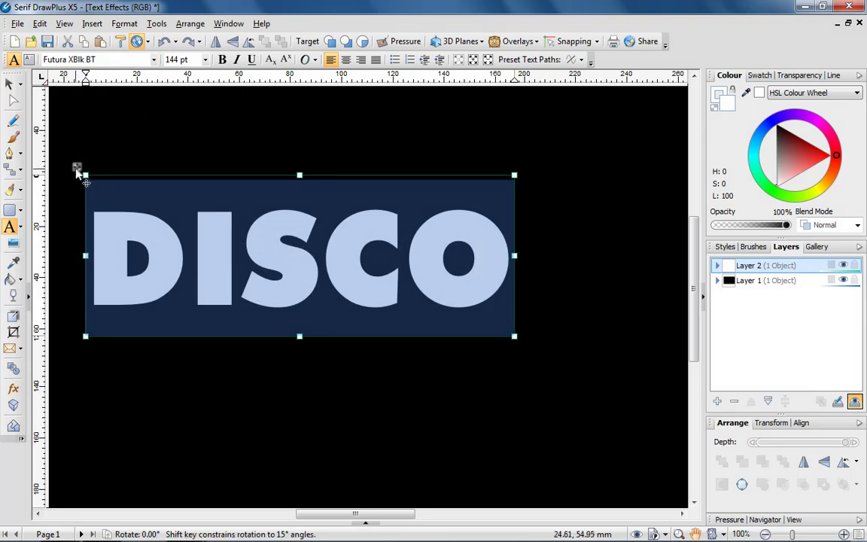
left_click_drag(78, 170, 135, 196)
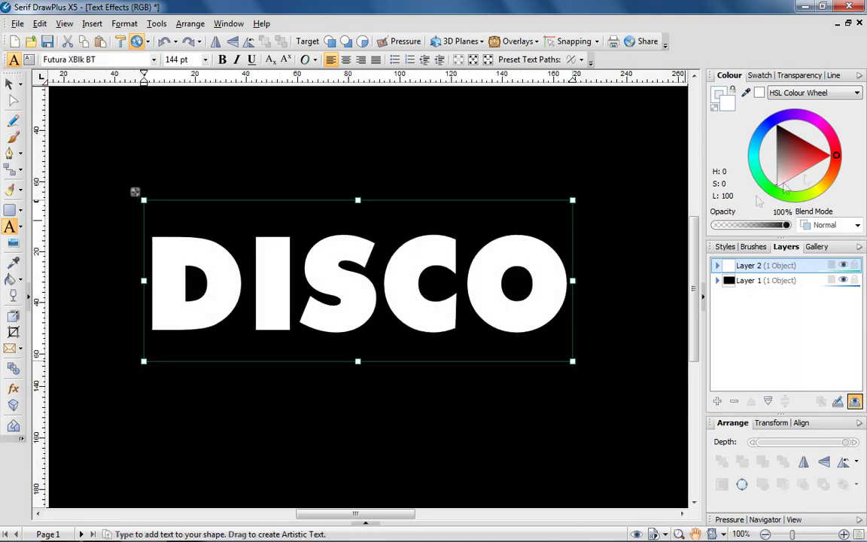
Step: Fill DISCO with magenta and give it a light 2.3 pt outline
left_click(837, 158)
mouse_move(837, 158)
left_mouse_down()
mouse_move(815, 118)
mouse_move(801, 153)
left_mouse_up()
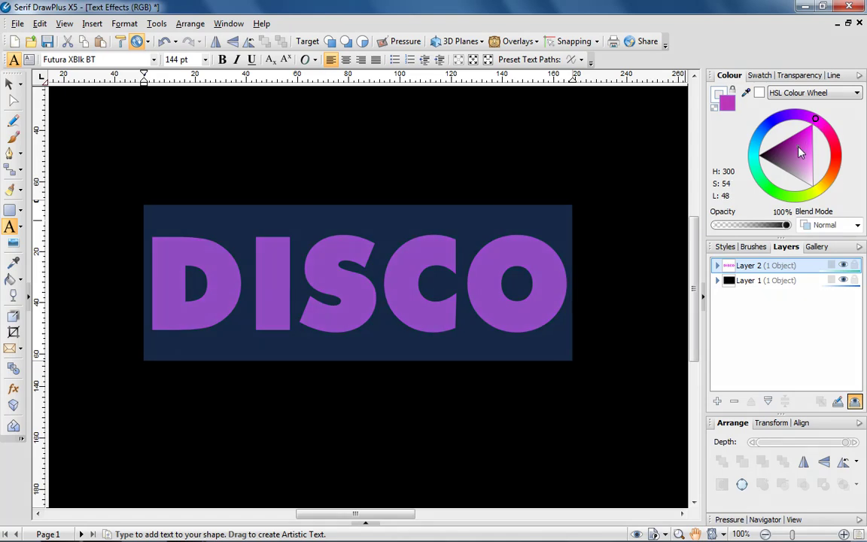
left_click(717, 100)
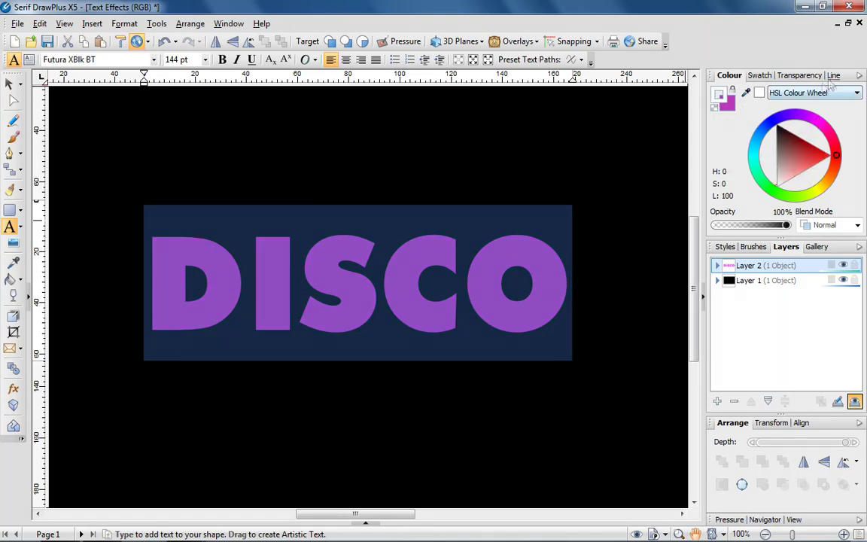
left_click(831, 75)
left_click(717, 216)
left_click_drag(717, 217, 745, 219)
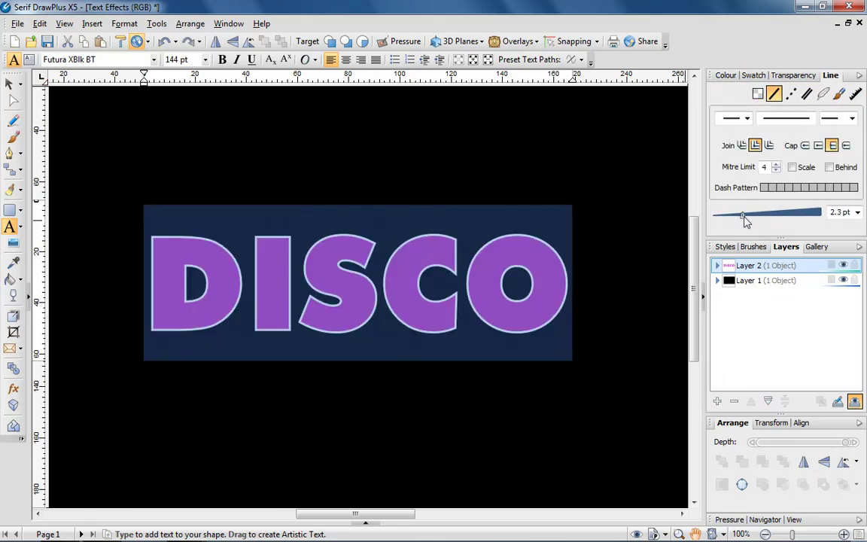
left_click(651, 181)
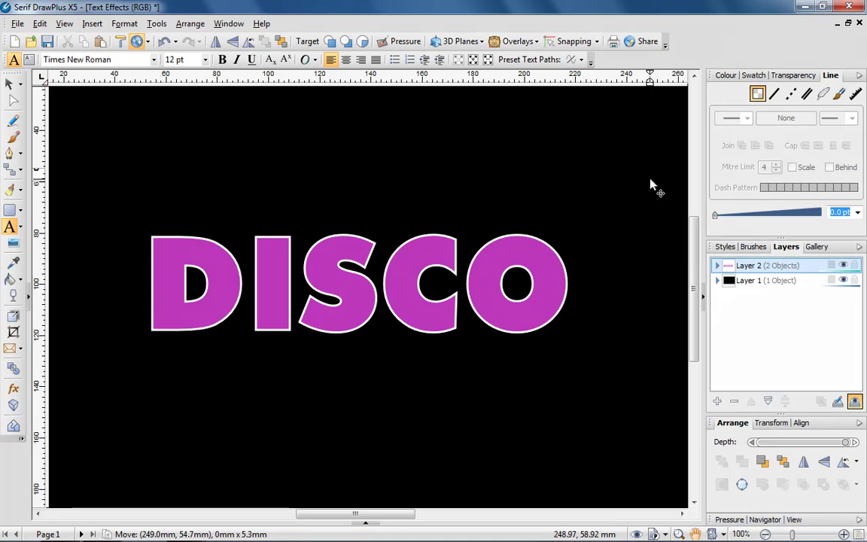
Step: Add Layer 3 and move it between Layer 2 and the black Layer 1
key("Escape")
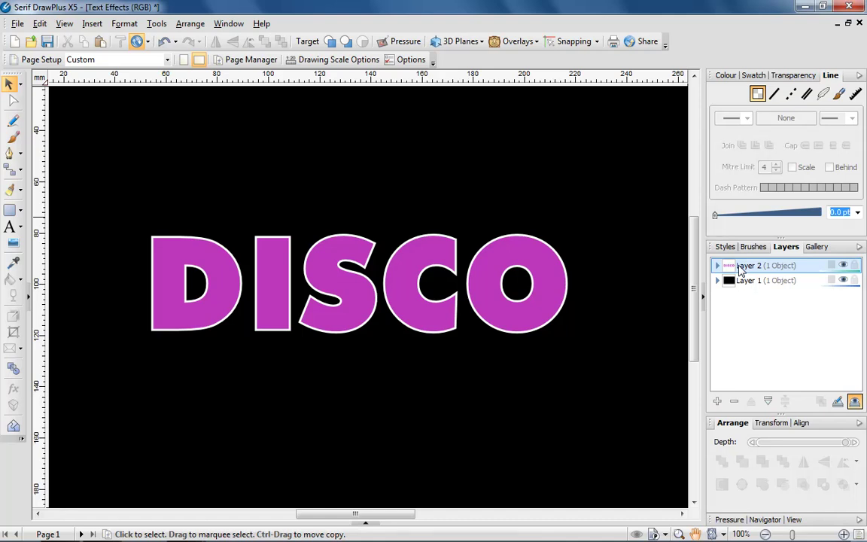
right_click(741, 271)
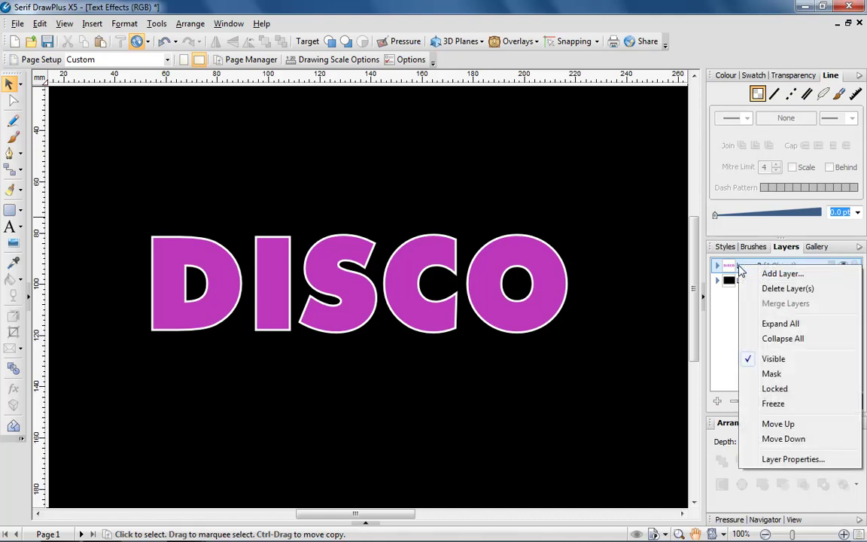
left_click(781, 274)
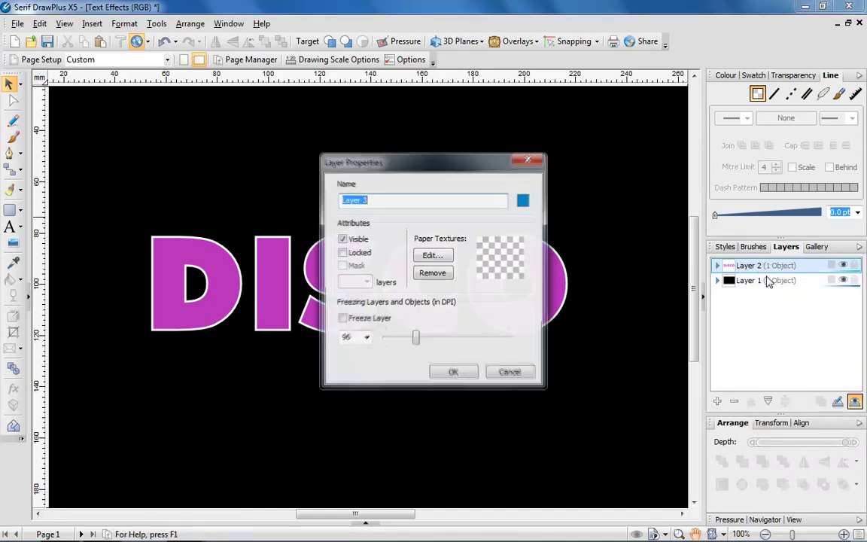
left_click(454, 373)
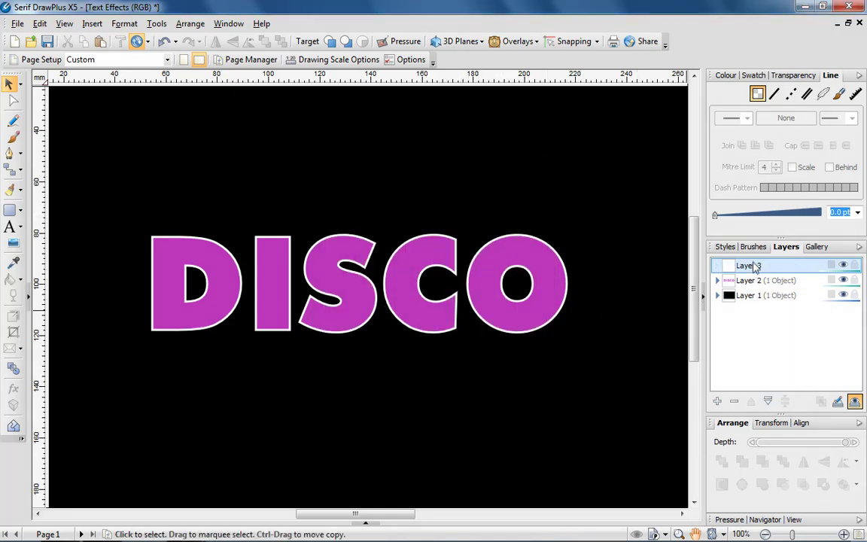
left_click_drag(752, 265, 754, 294)
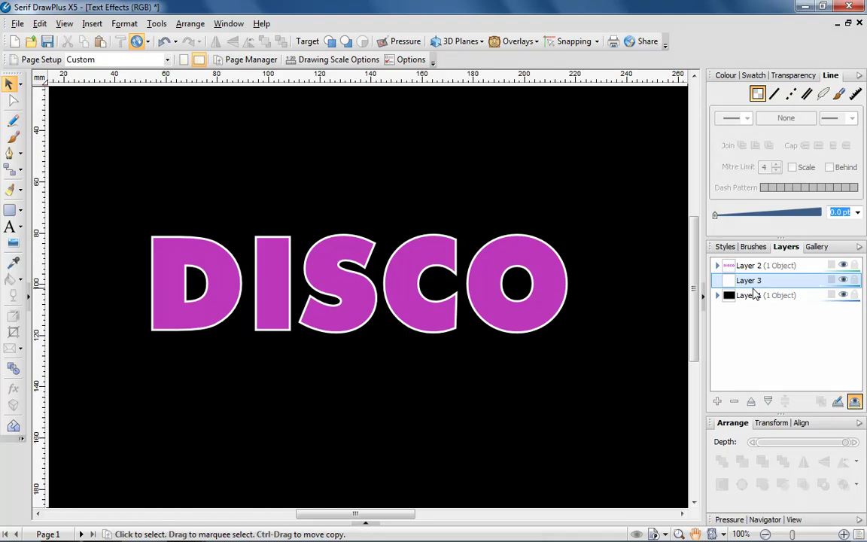
Step: Copy DISCO and paste the copy into Layer 3
left_click(548, 272)
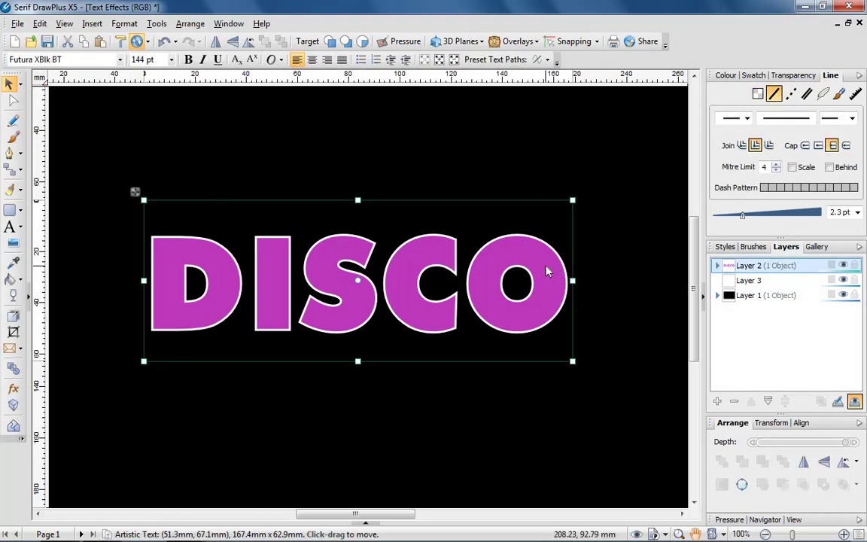
right_click(548, 273)
left_click(580, 214)
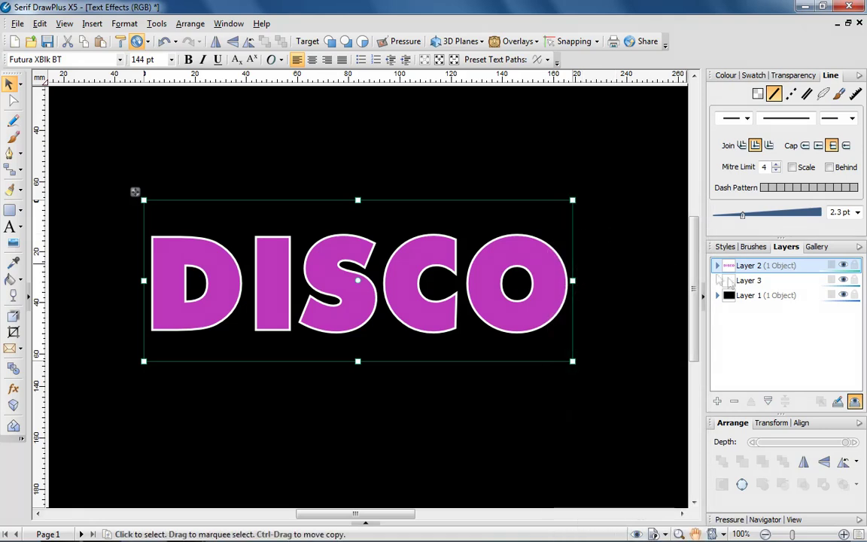
left_click(731, 281)
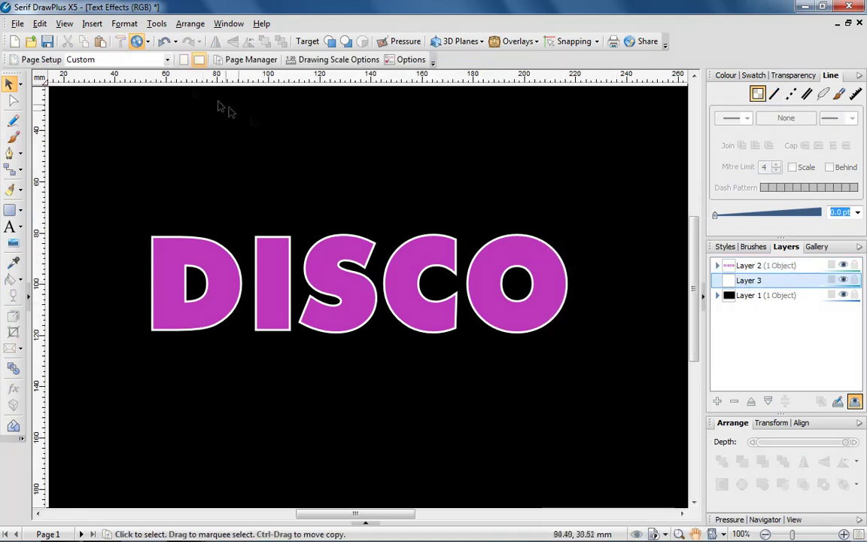
left_click(39, 24)
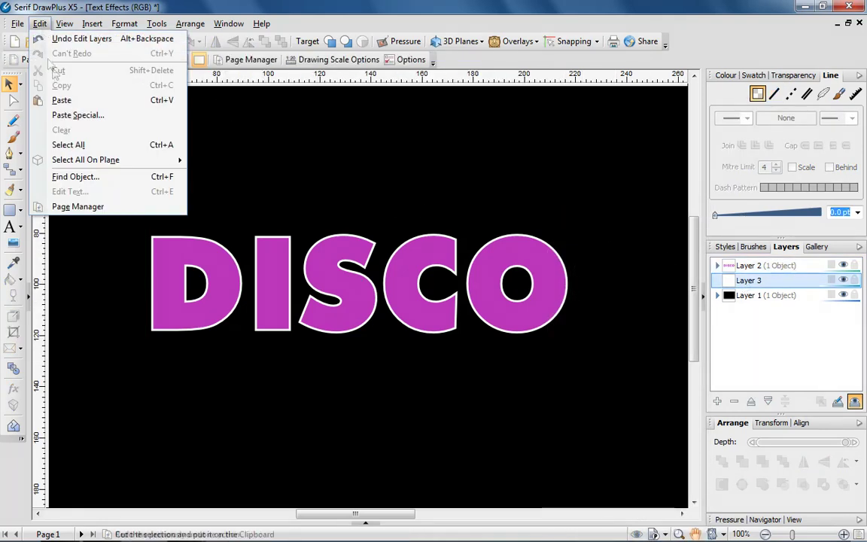
left_click(61, 100)
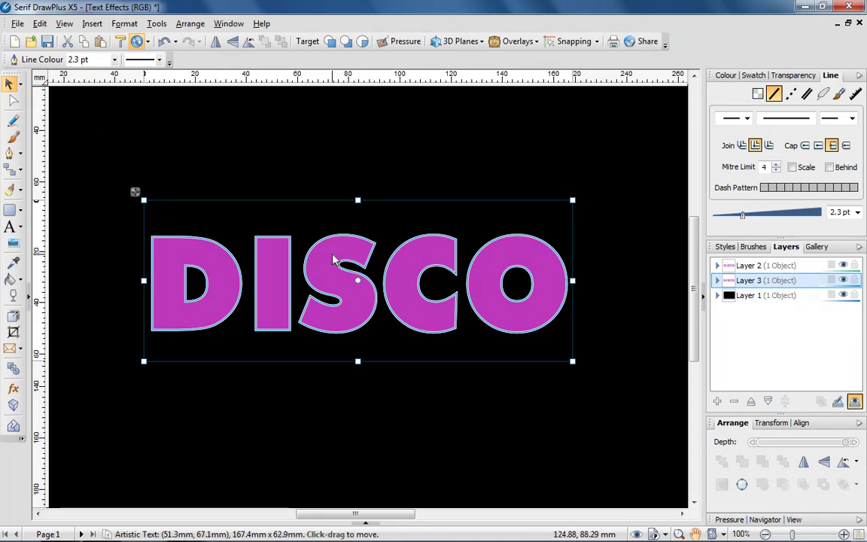
Step: Give the DISCO copy a bright green 8 pt outline
left_click(725, 76)
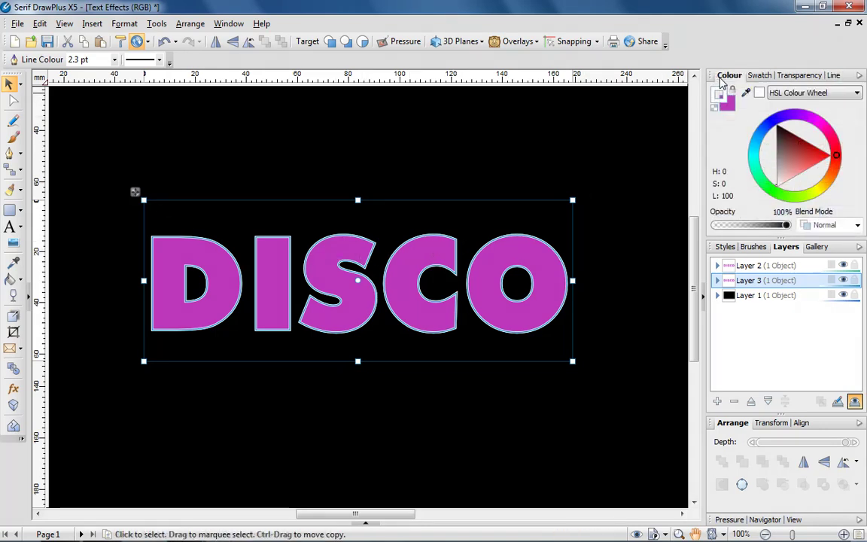
left_click(767, 188)
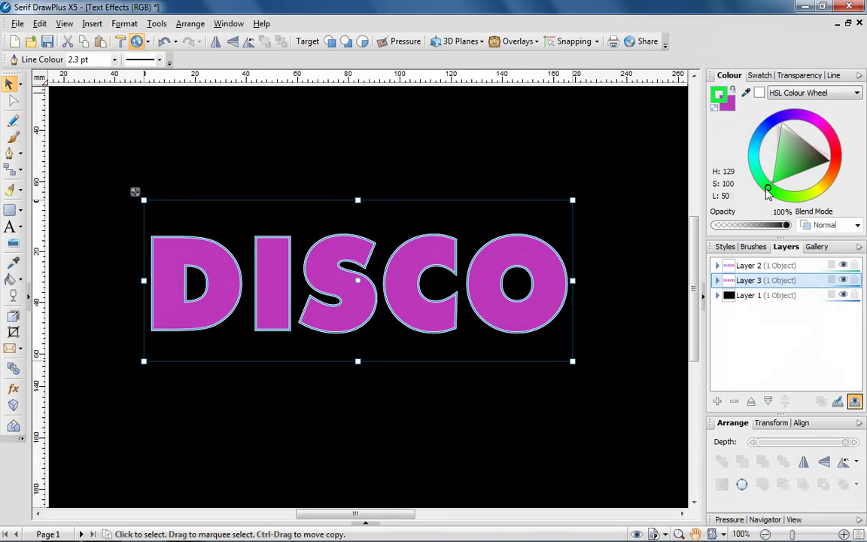
left_click(833, 76)
left_click_drag(748, 219, 763, 223)
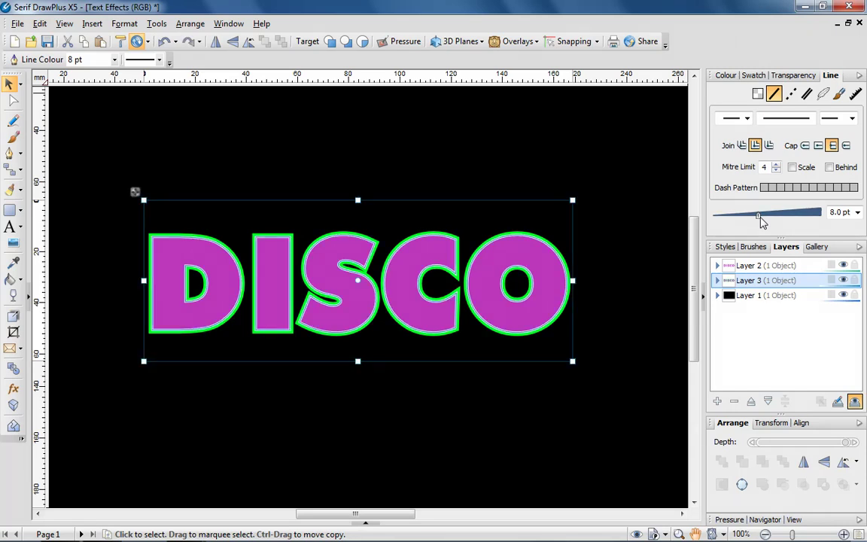
left_click(655, 201)
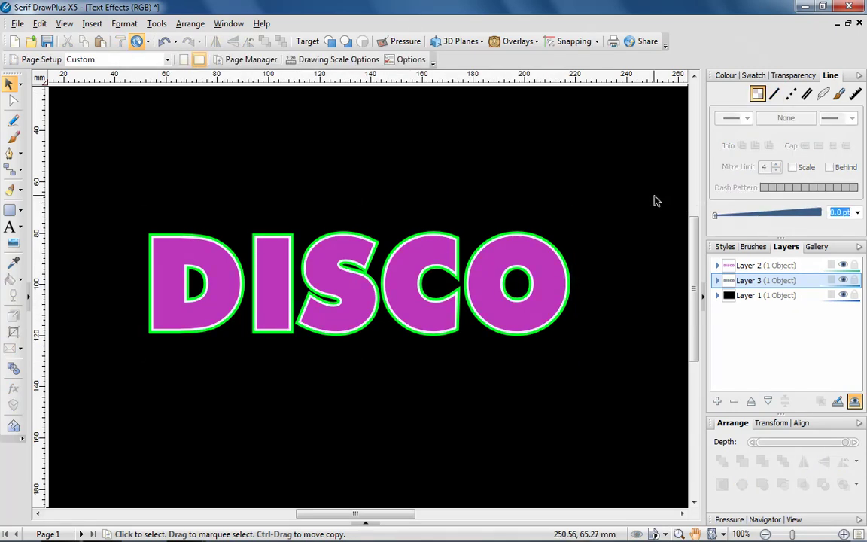
Step: Add Layer 4 and place it between Layer 3 and Layer 1
right_click(746, 284)
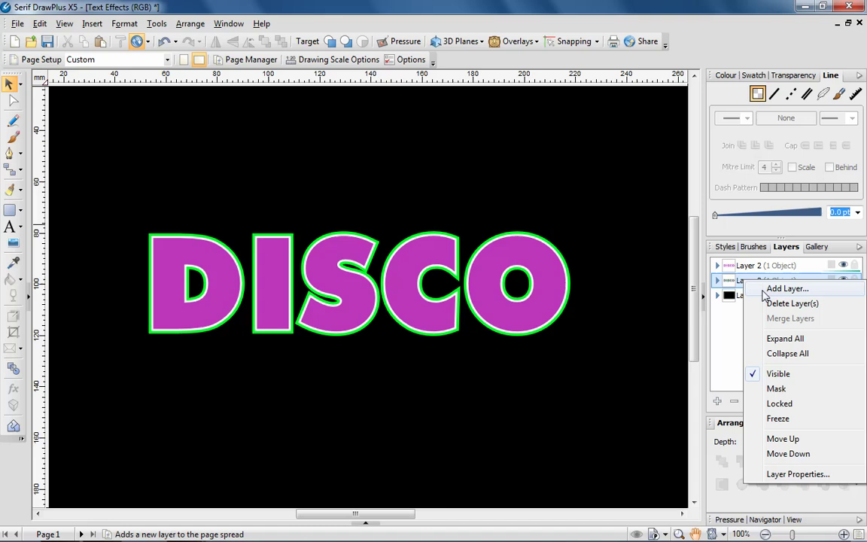
left_click(785, 288)
left_click(454, 373)
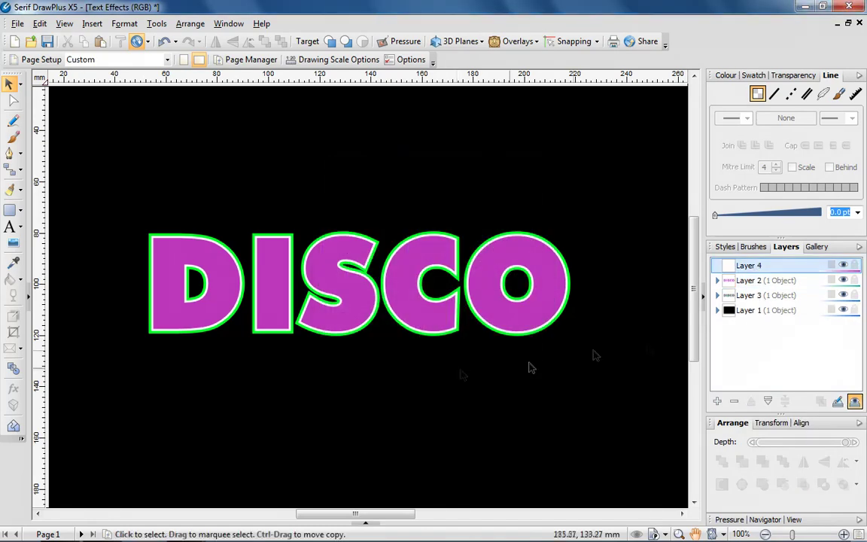
left_click_drag(759, 316, 748, 310)
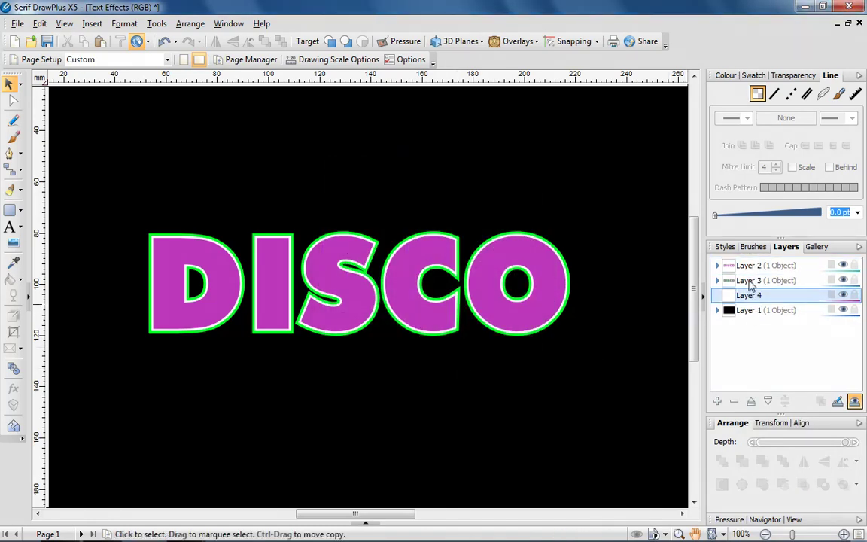
Step: Copy DISCO from Layer 3 and paste it into Layer 4
left_click(750, 280)
left_click(553, 280)
right_click(554, 281)
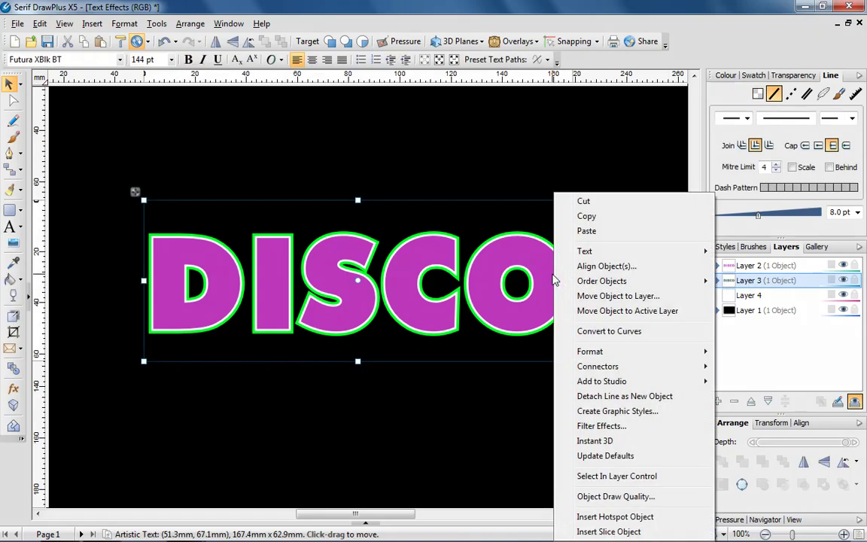
left_click(584, 217)
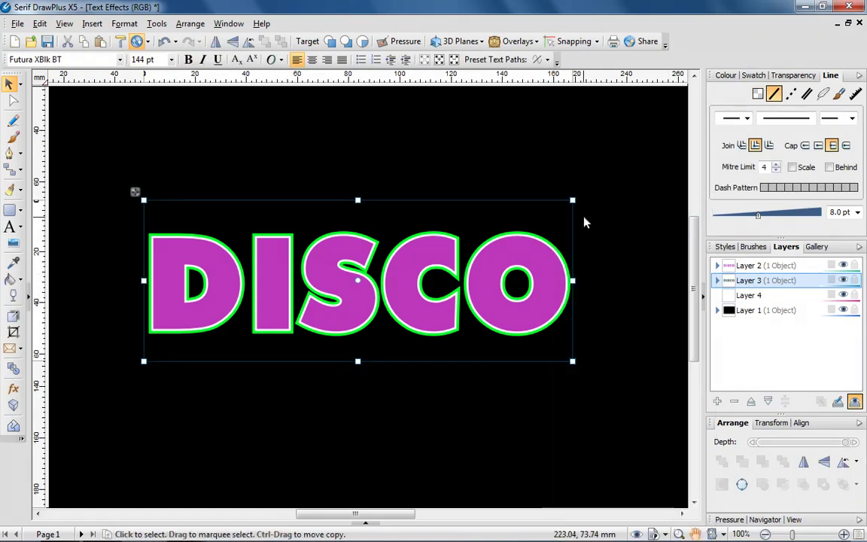
left_click(745, 296)
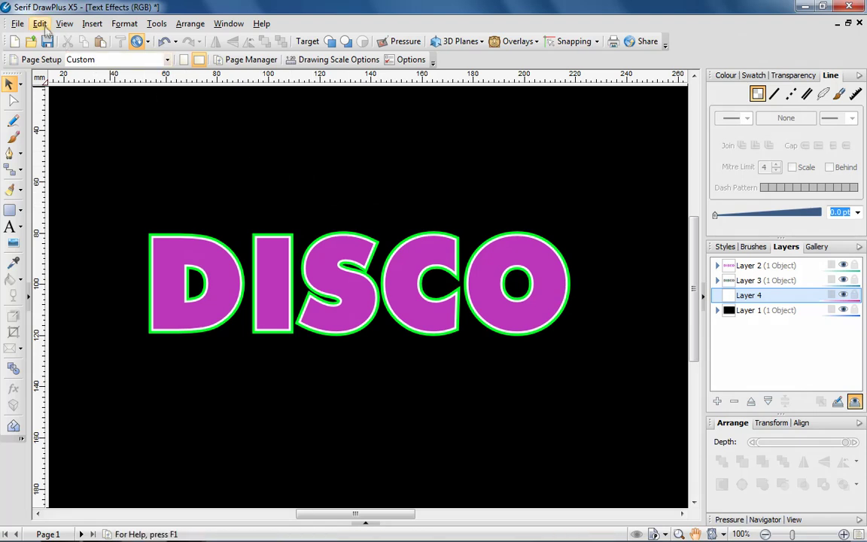
left_click(40, 23)
left_click(74, 101)
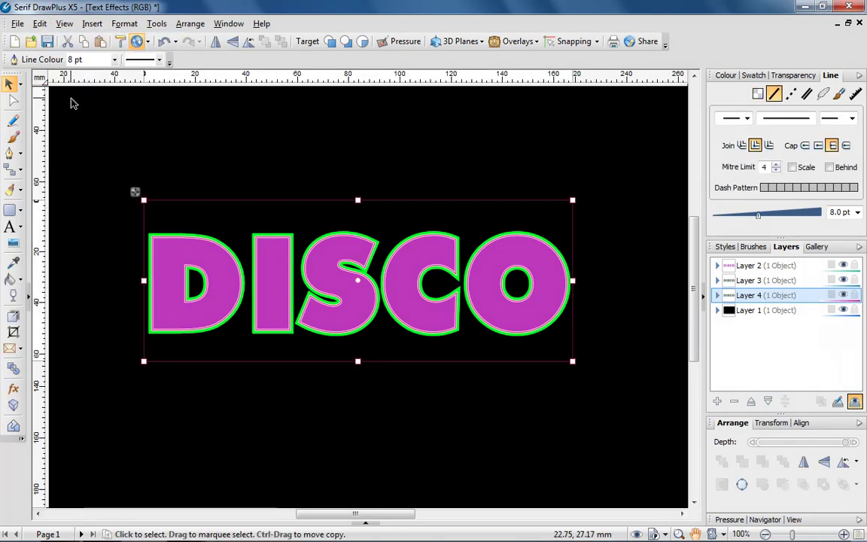
Step: Give the Layer 4 copy a blue (hue 211) 15 pt outline
left_click(727, 75)
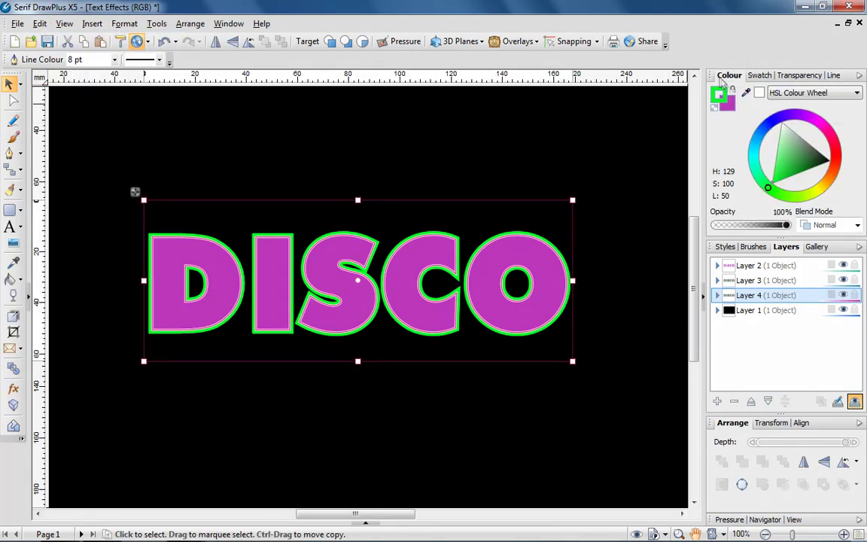
left_click(758, 141)
left_click_drag(759, 144, 761, 136)
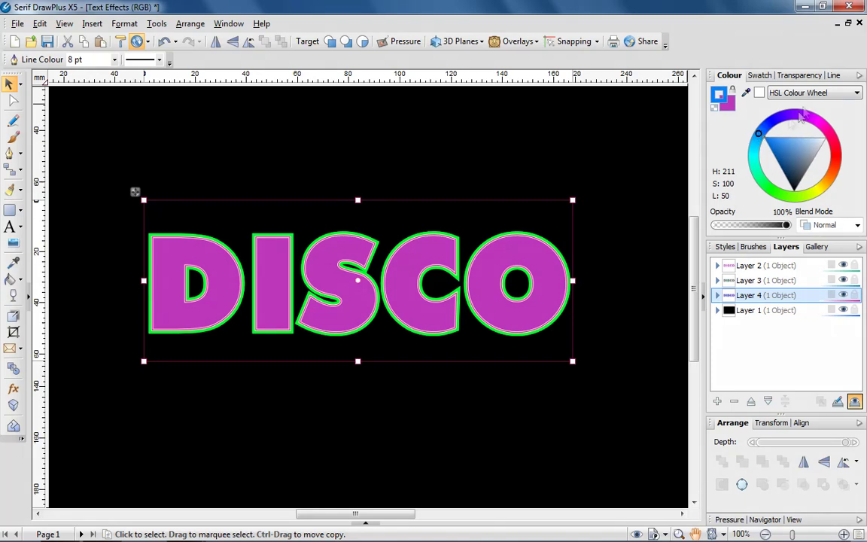
left_click(831, 75)
left_click_drag(759, 219, 776, 217)
left_click(662, 200)
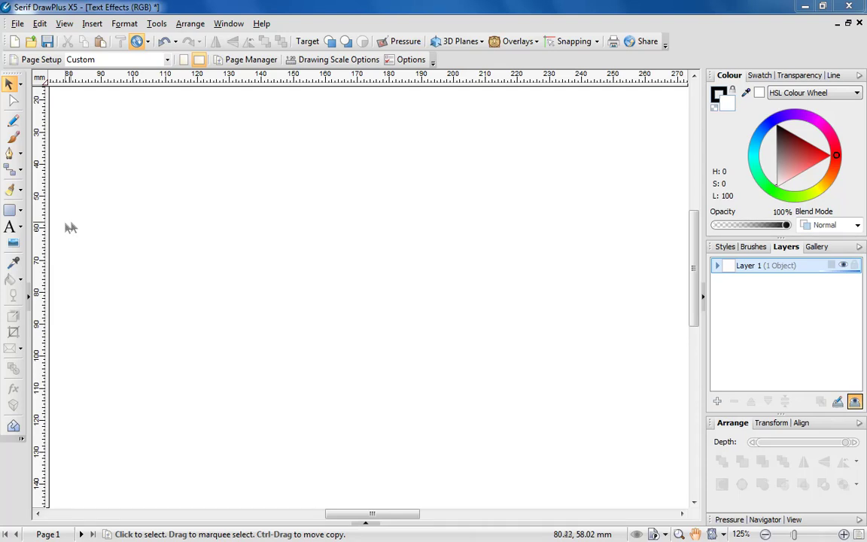
Step: Add the word CHARLES as artistic text on the page
left_click(9, 227)
left_click_drag(98, 176, 217, 302)
type("C")
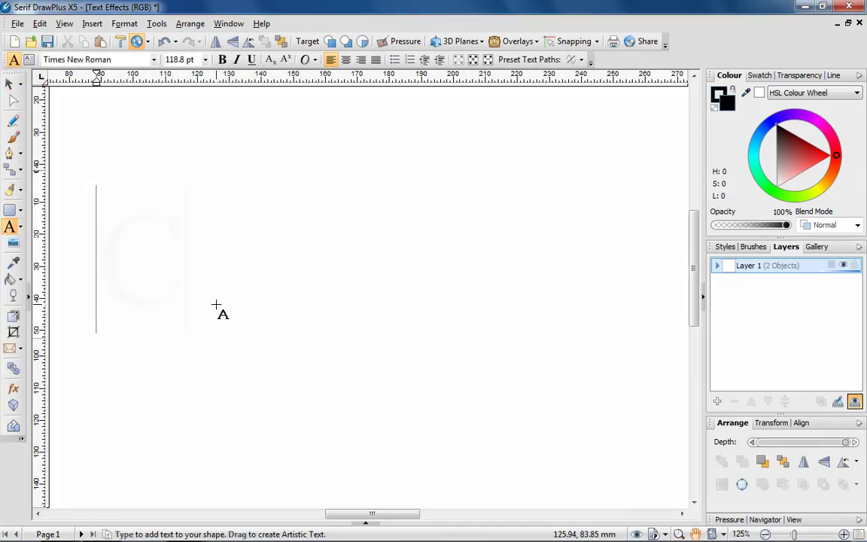
type("HARLES")
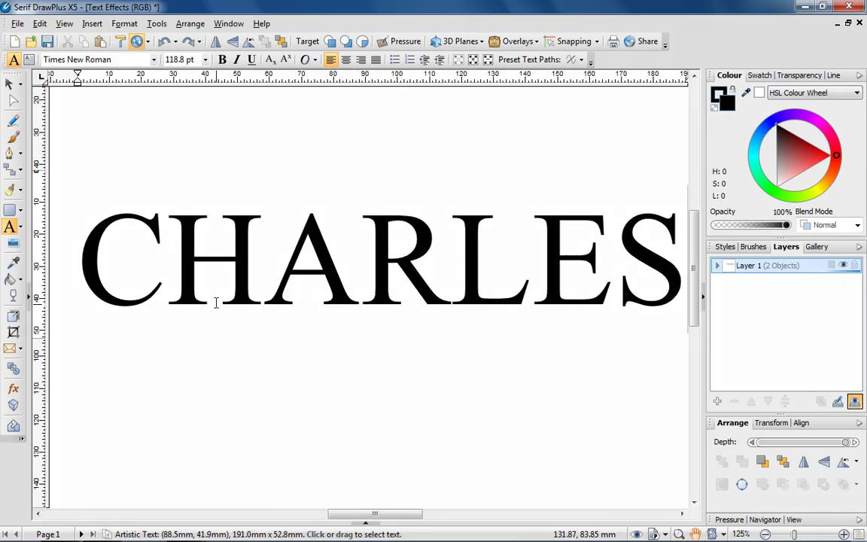
Step: Set CHARLES to the Autumn font and move it toward the page centre
left_click(216, 302)
double_click(216, 303)
left_click(154, 59)
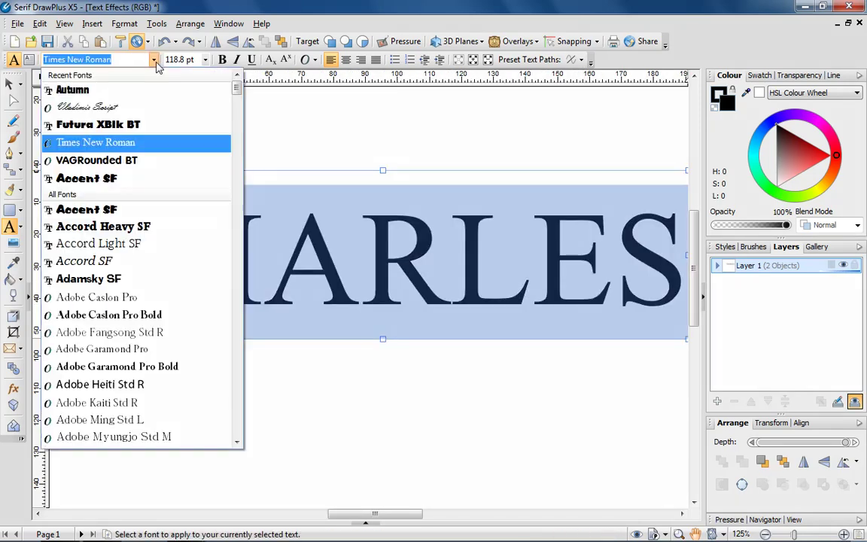
left_click(133, 96)
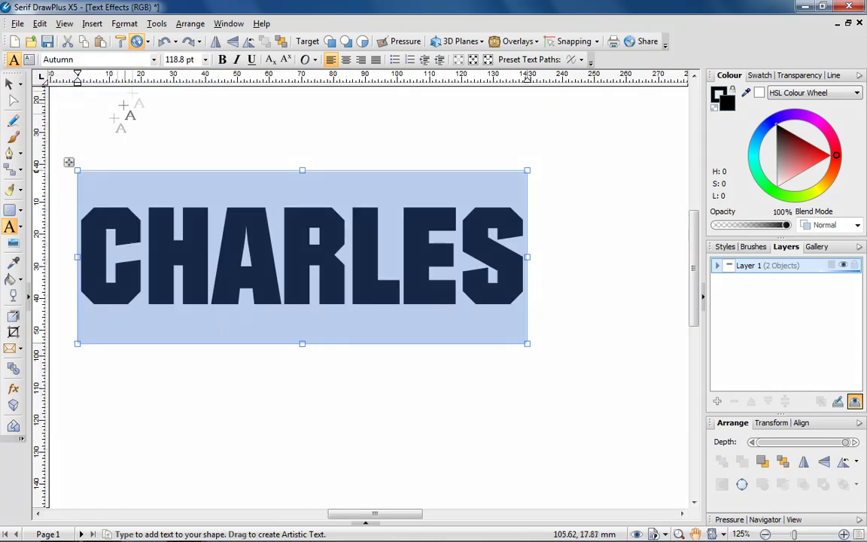
left_click_drag(69, 164, 141, 171)
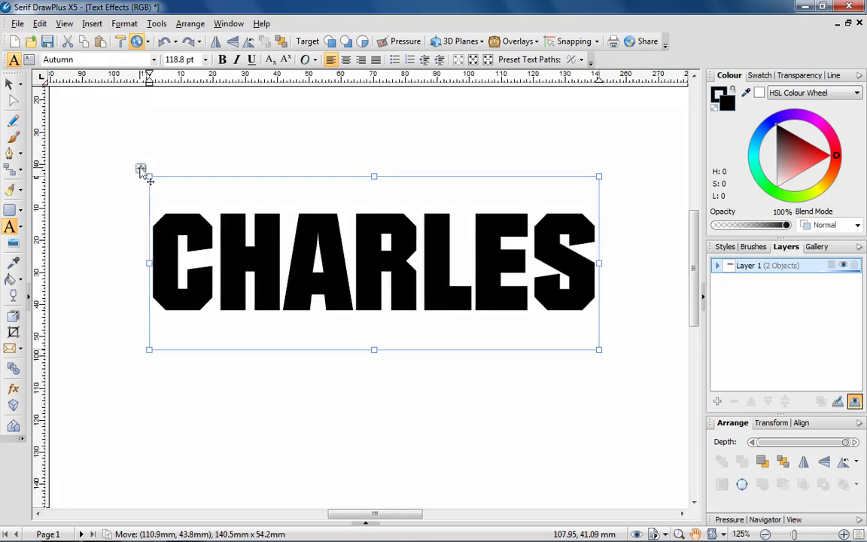
left_click(11, 350)
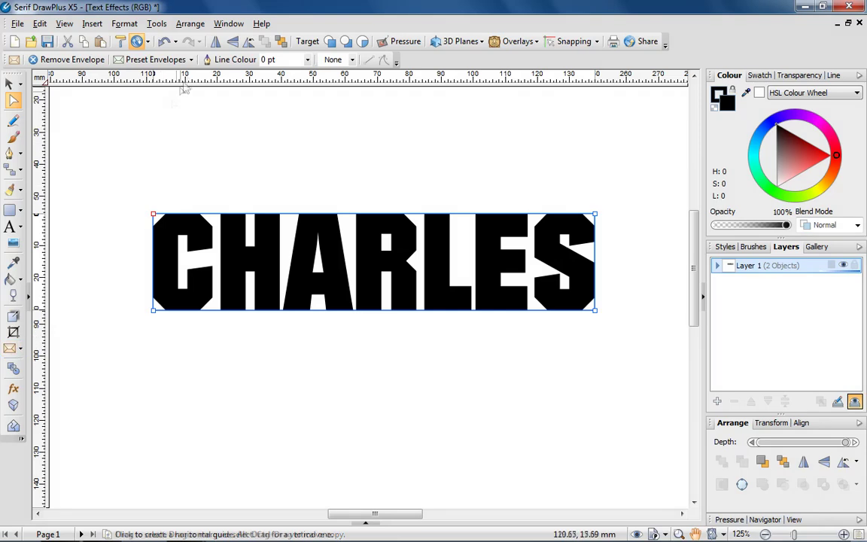
left_click(177, 59)
left_click(164, 89)
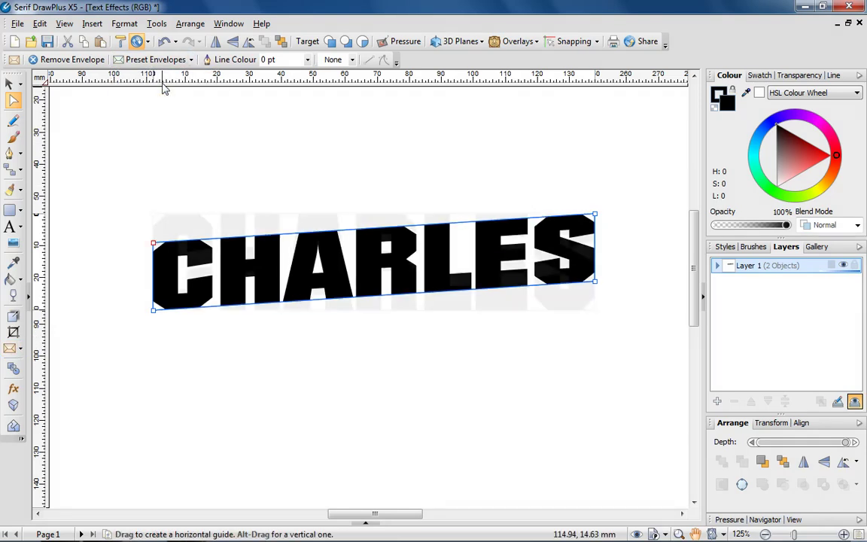
left_click(192, 60)
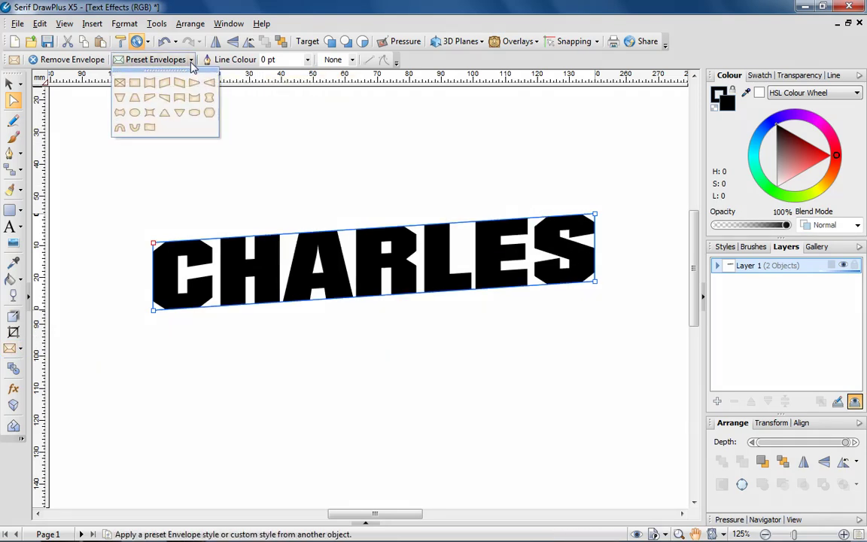
left_click(193, 82)
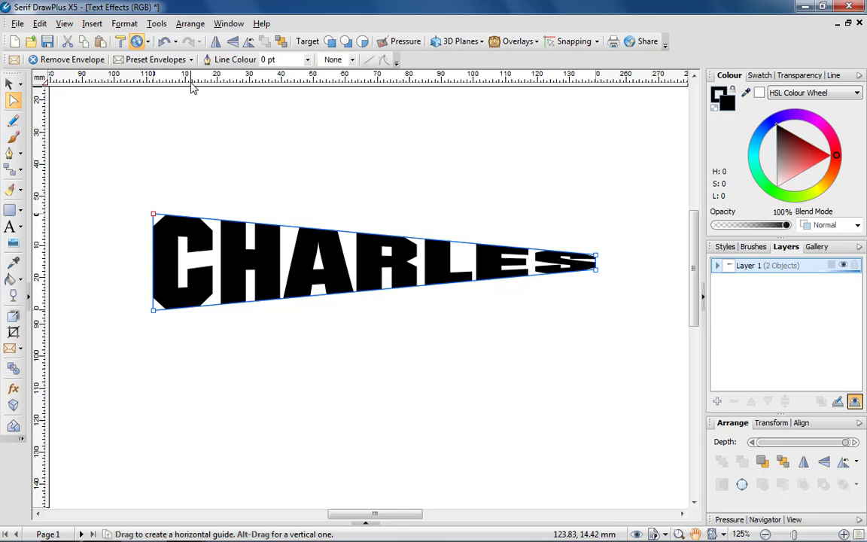
left_click(192, 61)
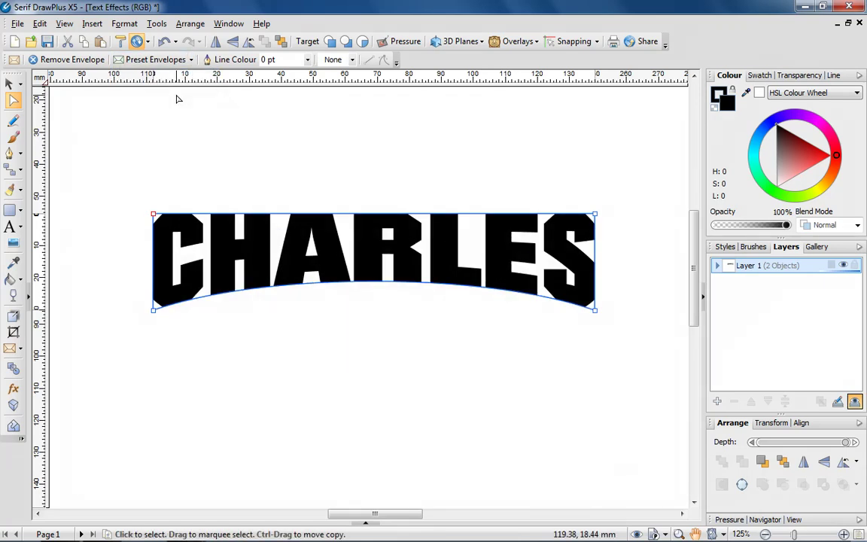
Step: Re-warp CHARLES with an envelope: arch the bottom and raise both top corners
left_click(46, 59)
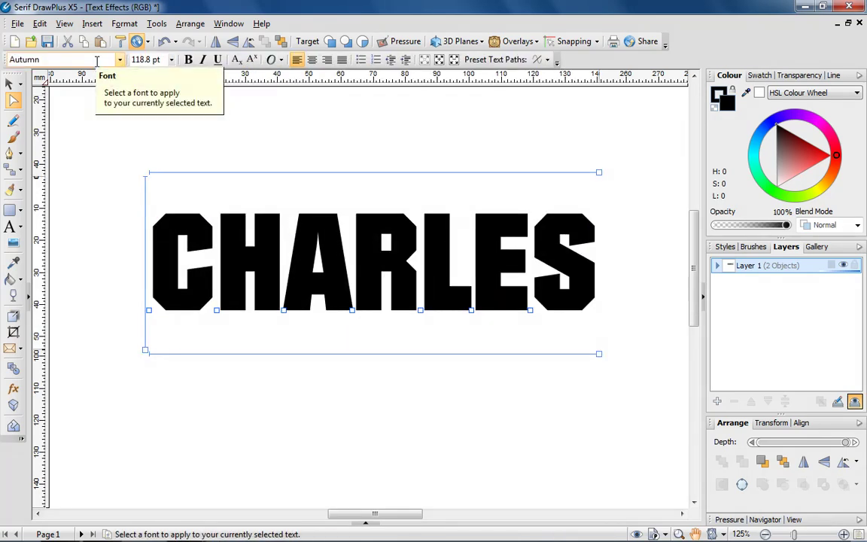
left_click(10, 348)
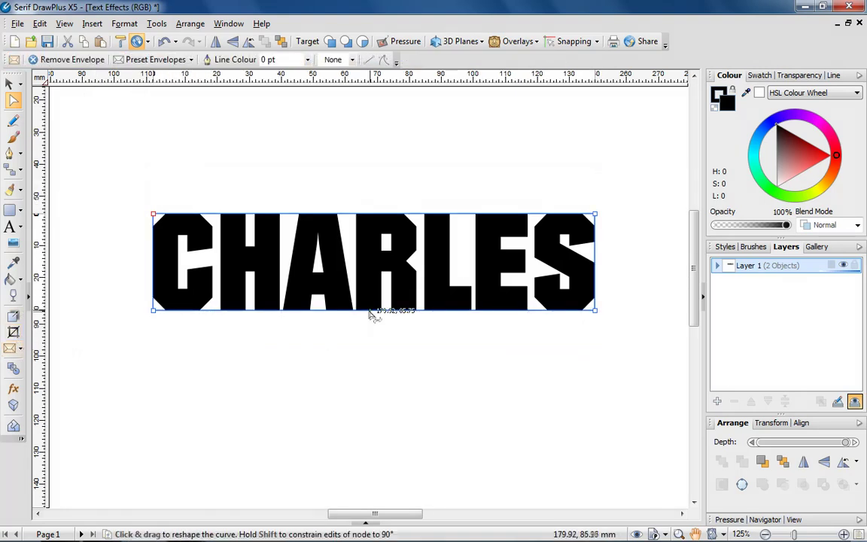
left_click_drag(369, 313, 369, 299)
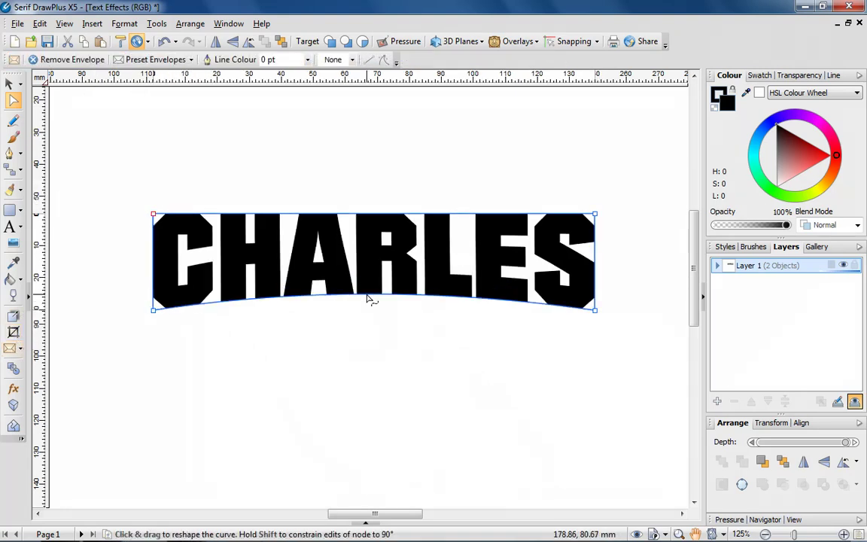
left_click_drag(154, 215, 155, 193)
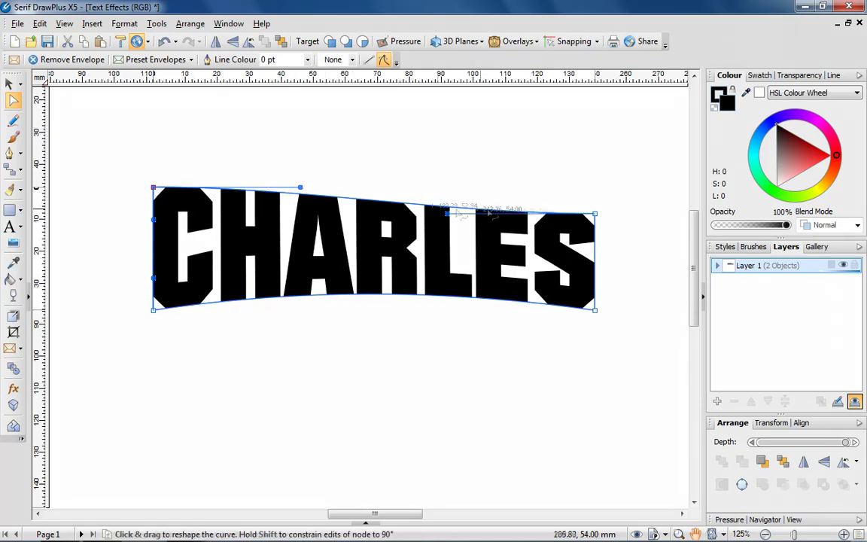
left_click_drag(596, 213, 594, 196)
Step: Finish the CHARLES envelope edit to leave the completed logo
key("Escape")
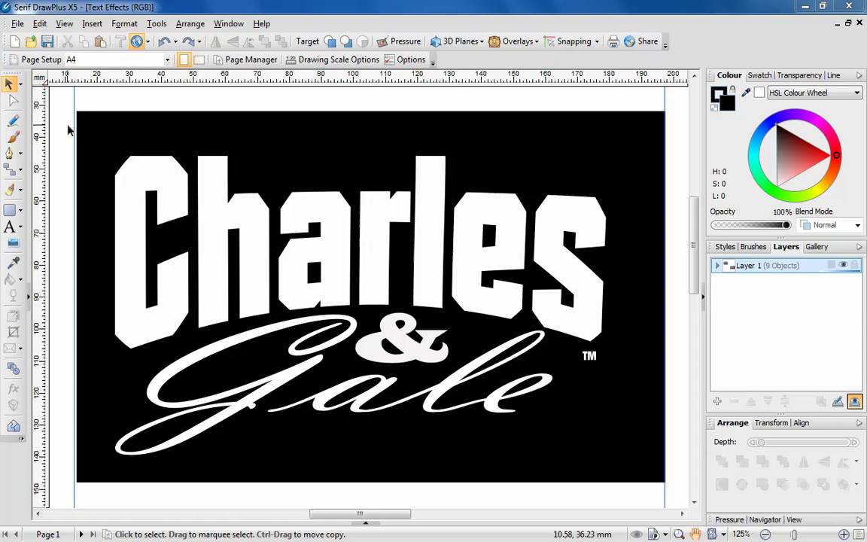
Step: Convert the warped Charles text to curves
left_click(129, 164)
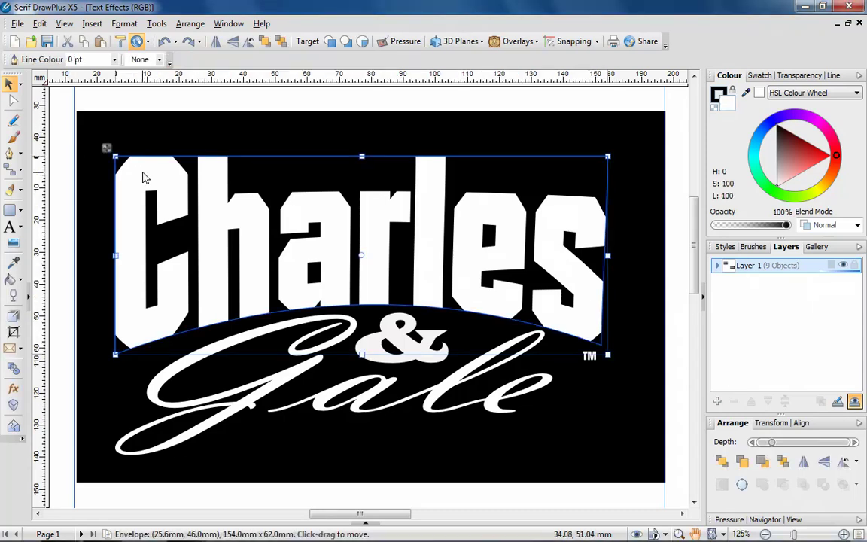
left_click(156, 24)
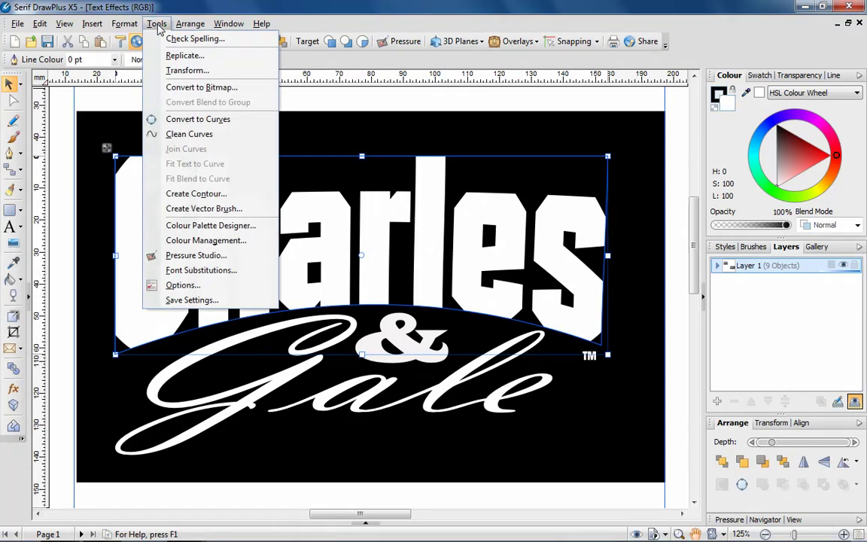
left_click(179, 122)
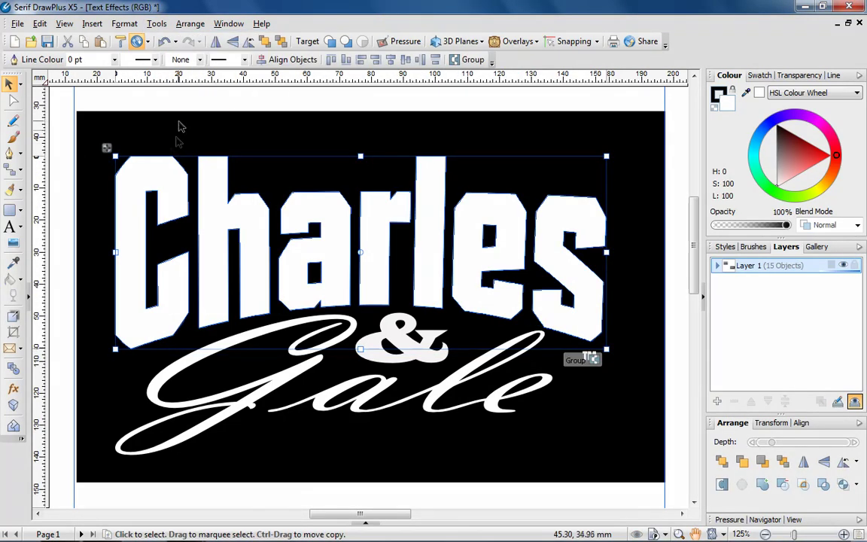
Step: Select the C letter shape and stretch it down to about 87 mm tall
left_click(168, 170)
left_click(211, 179)
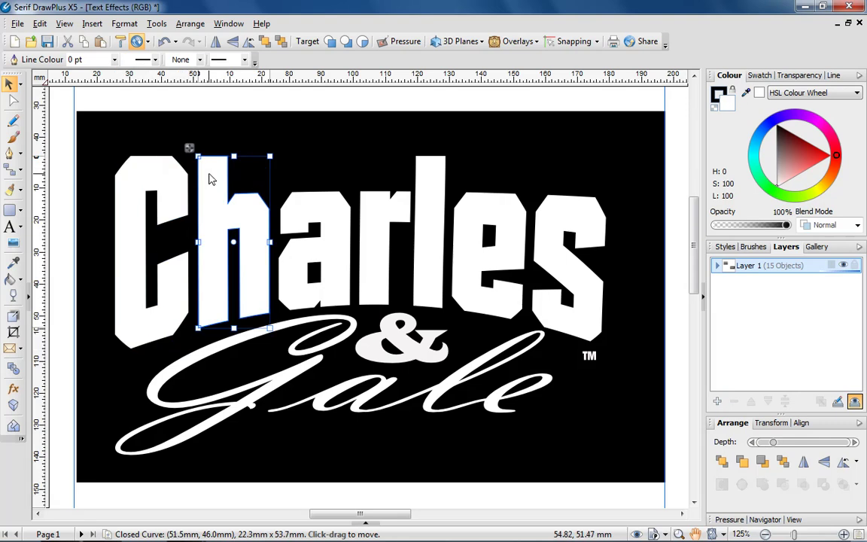
left_click(163, 179)
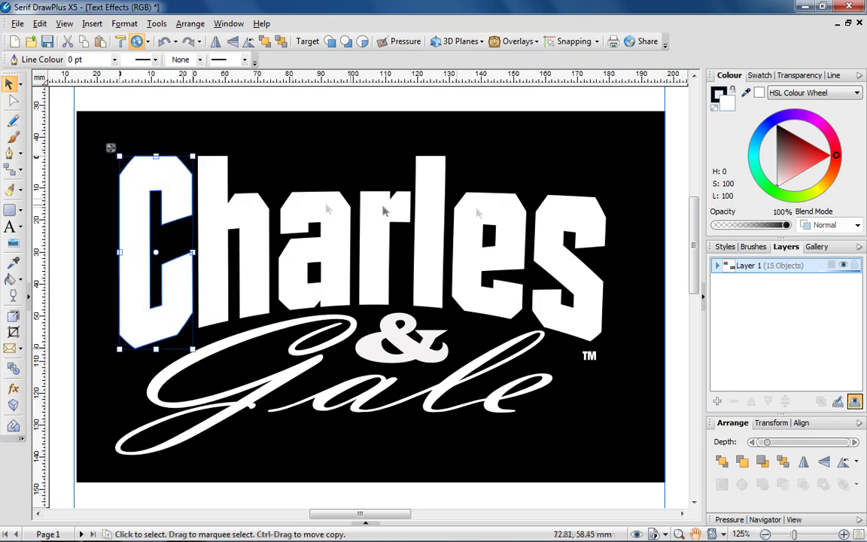
left_click(572, 218)
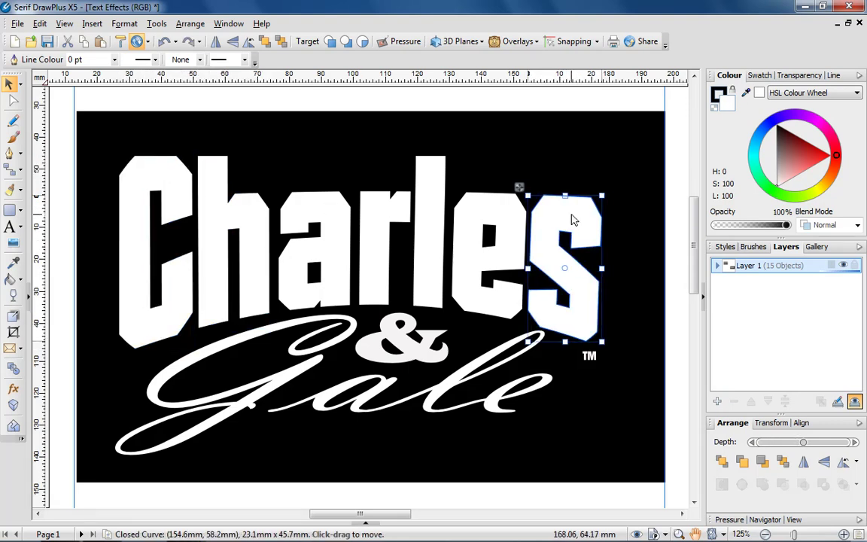
left_click(178, 270)
left_click(179, 266)
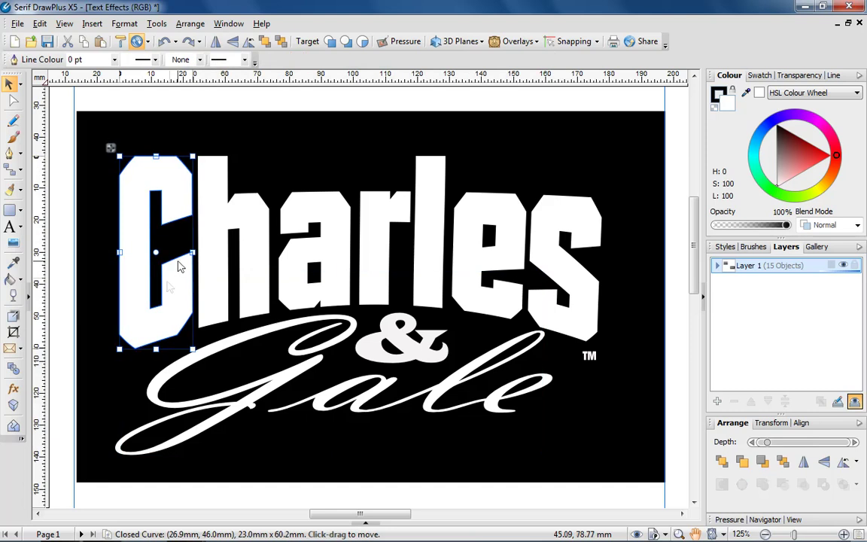
left_click_drag(156, 349, 188, 447)
Step: Shrink and nudge the & right, then shift Gale slightly left and down under Charles
left_click(256, 404)
left_click(356, 350)
left_click_drag(354, 382, 378, 370)
left_click_drag(412, 331, 432, 337)
left_click(346, 354)
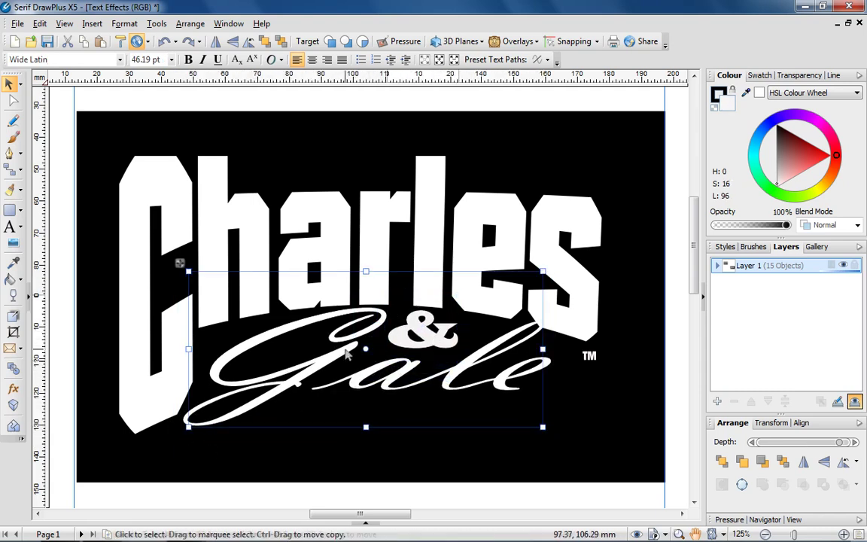
left_click_drag(346, 354, 338, 364)
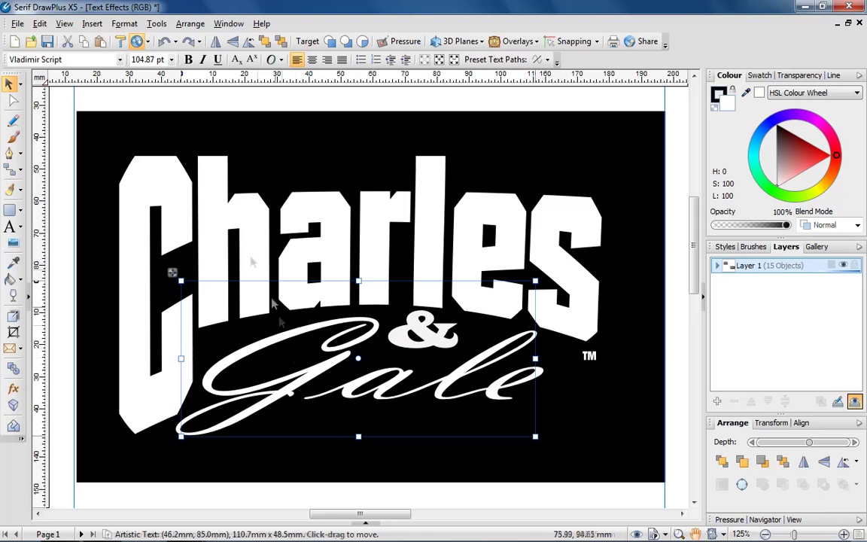
Step: Convert the Gale text to curves and display its editable nodes
left_click(157, 23)
left_click(188, 119)
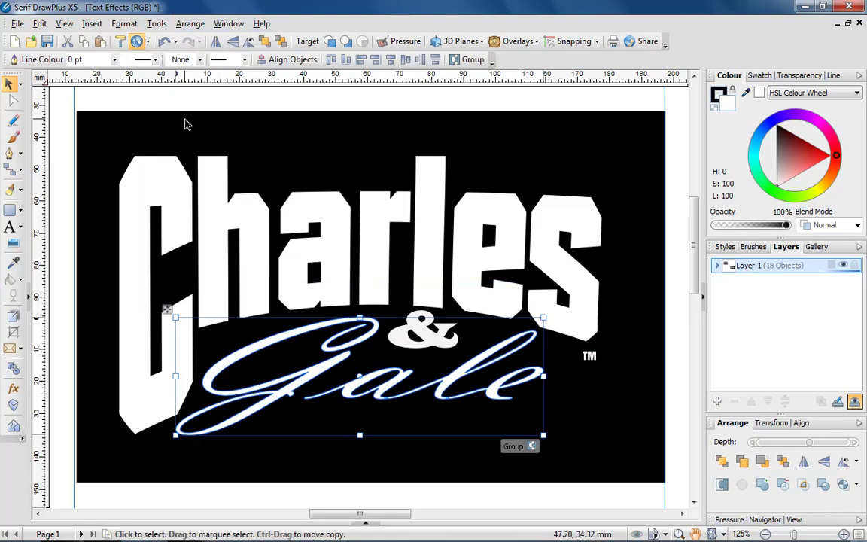
left_click(13, 100)
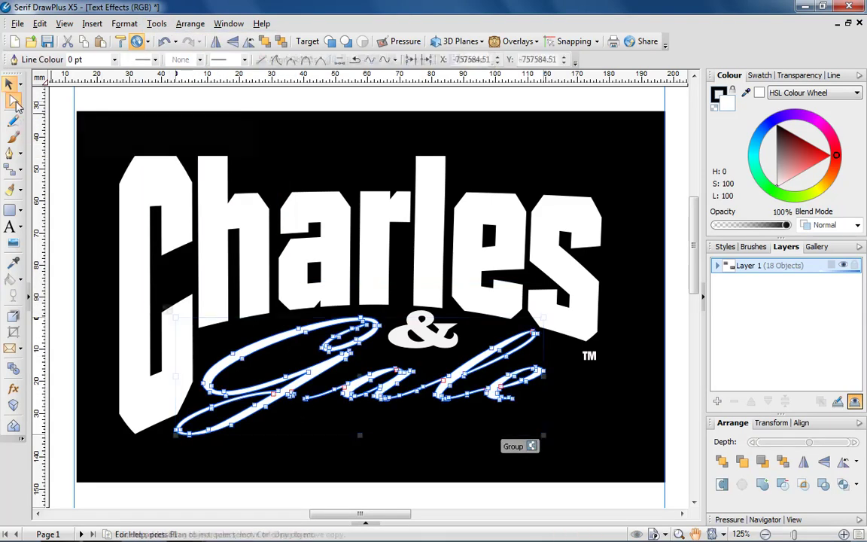
Step: Drag the starting node of the al curve so the stroke meets the G
left_click(844, 535)
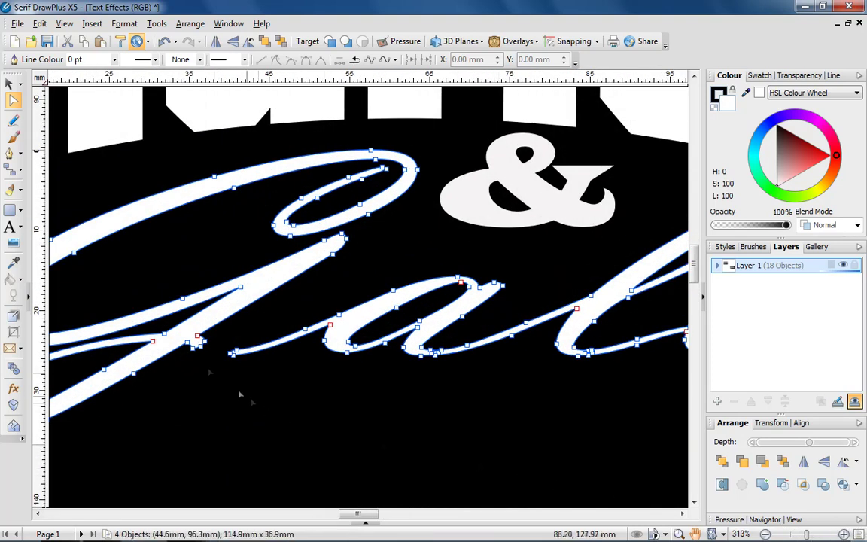
left_click_drag(192, 349, 235, 360)
left_click(255, 387)
left_click(236, 377)
left_click(232, 355)
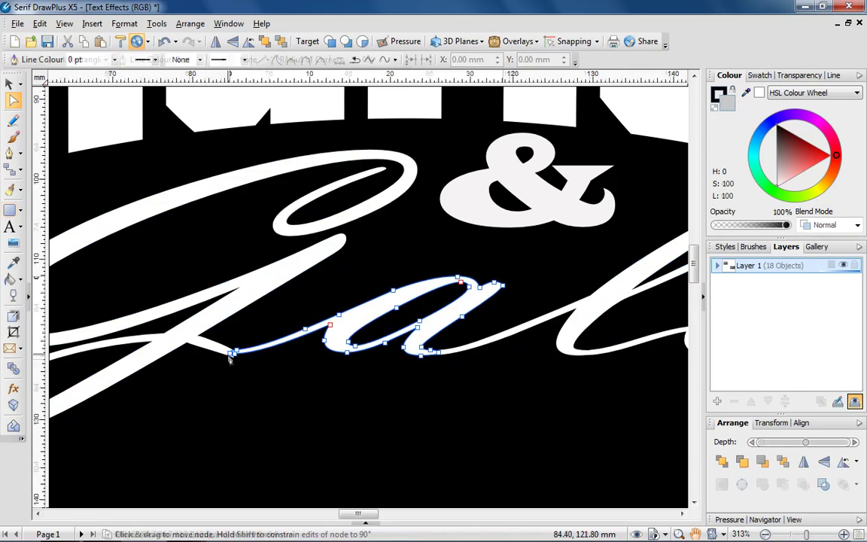
left_click(230, 374)
left_click(765, 535)
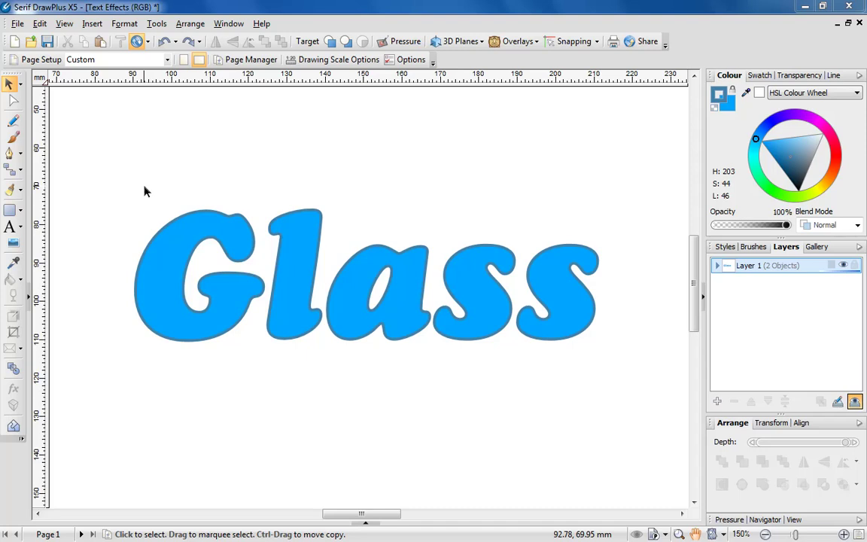
Step: Slice the G of Glass with two crossing Freehand Knife cuts
left_click(22, 191)
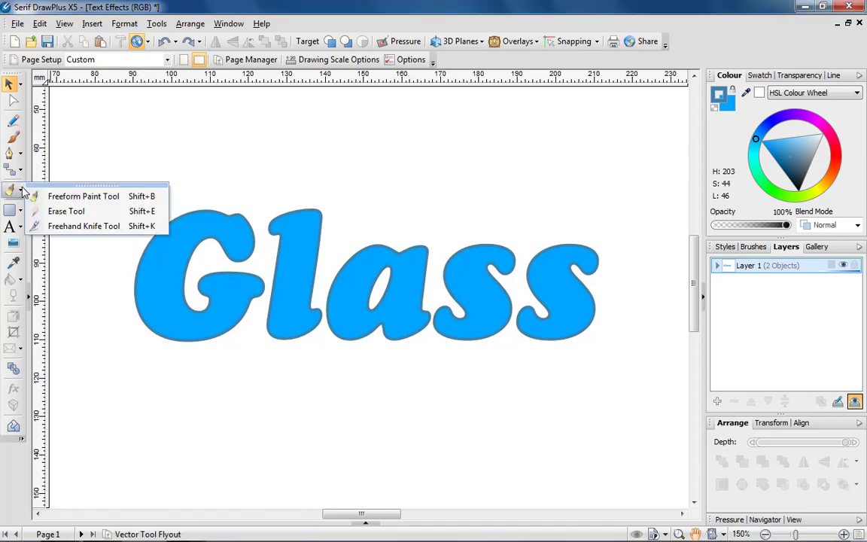
left_click(67, 227)
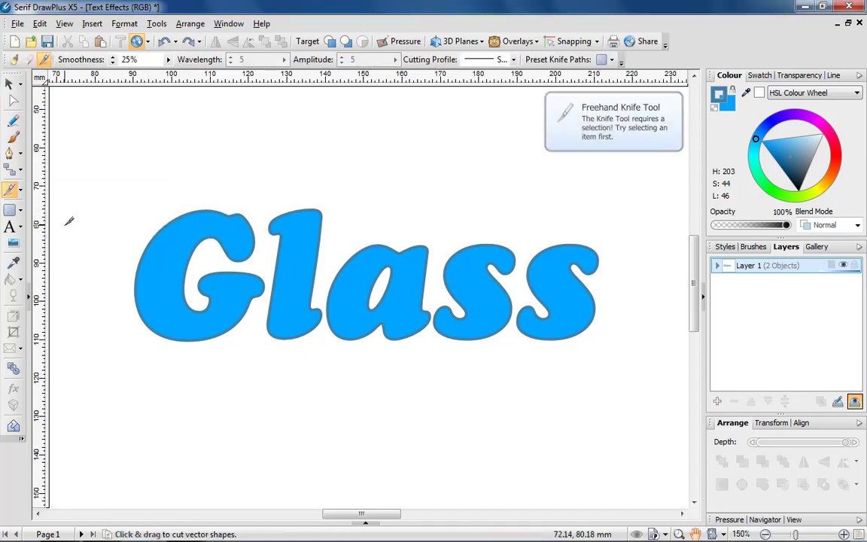
mouse_move(119, 175)
left_mouse_down()
mouse_move(202, 329)
mouse_move(255, 399)
left_mouse_up()
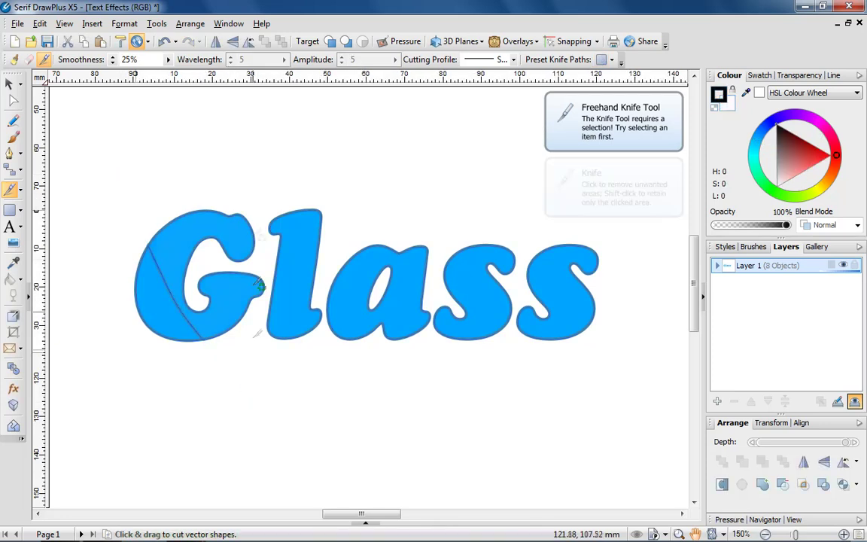
left_click_drag(271, 162, 87, 369)
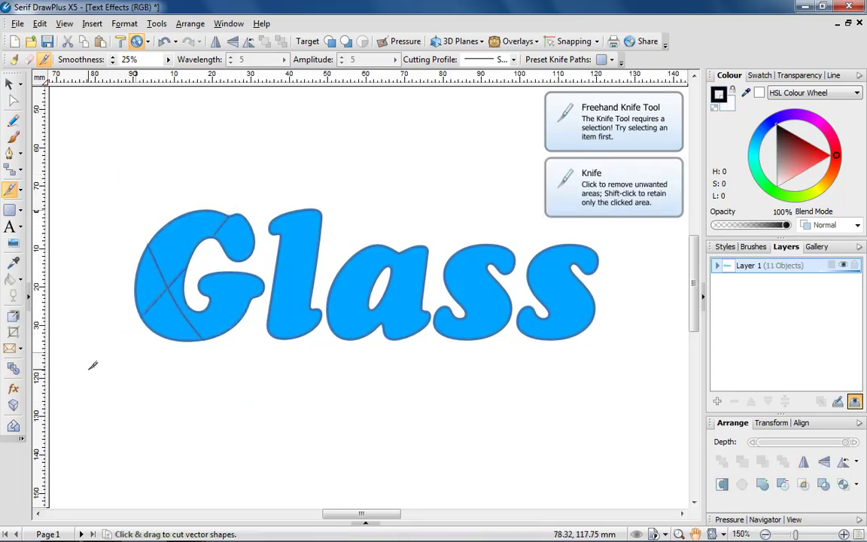
Step: Shift the G's upper-left and lower-left pieces slightly apart to show cracks
key("Escape")
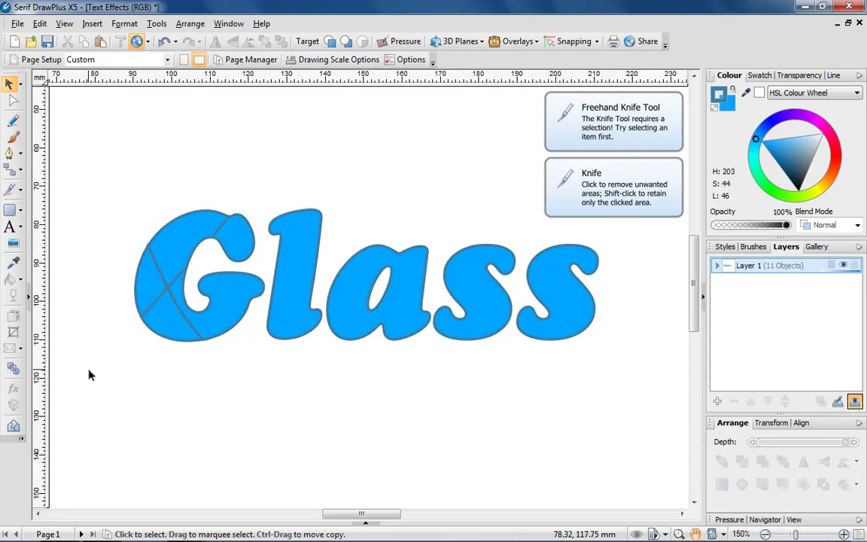
left_click_drag(175, 253, 175, 240)
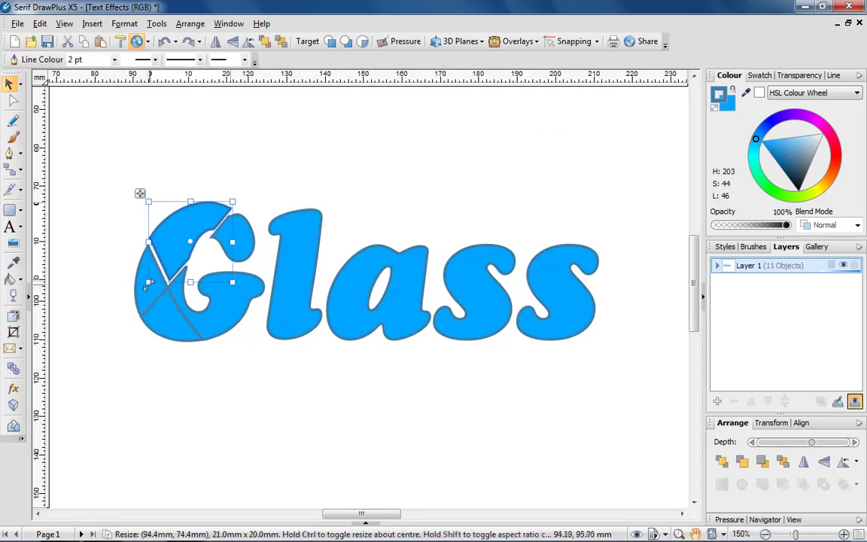
left_click_drag(145, 300, 189, 307)
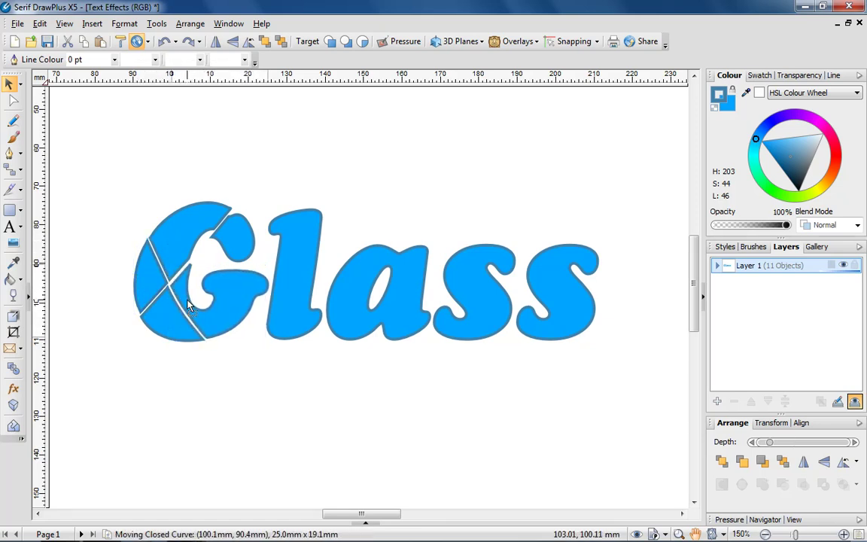